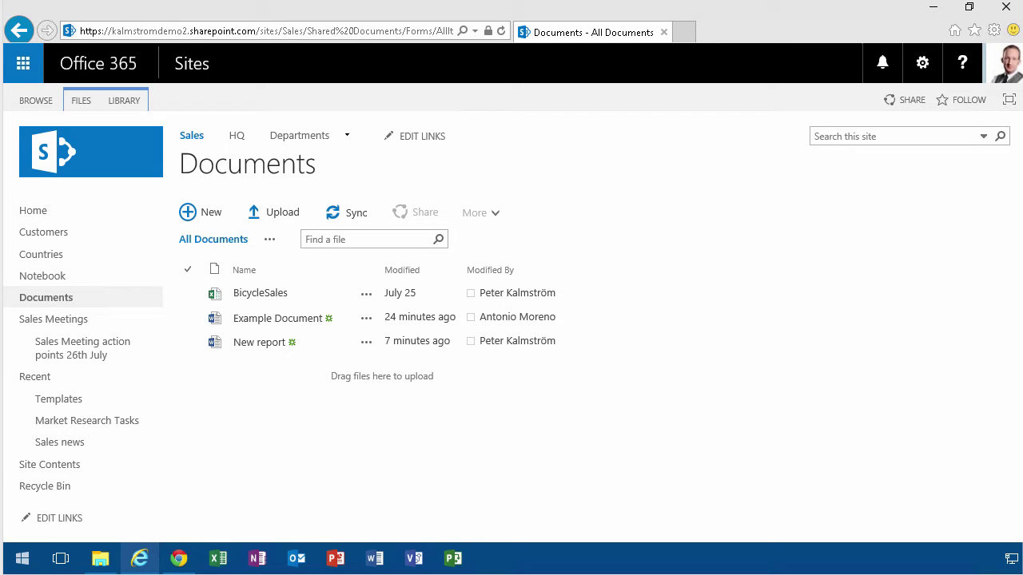
Step: Create a new blank Word document and return to the Sales Documents library
{"action": "left_click", "coordinate": [214, 212]}
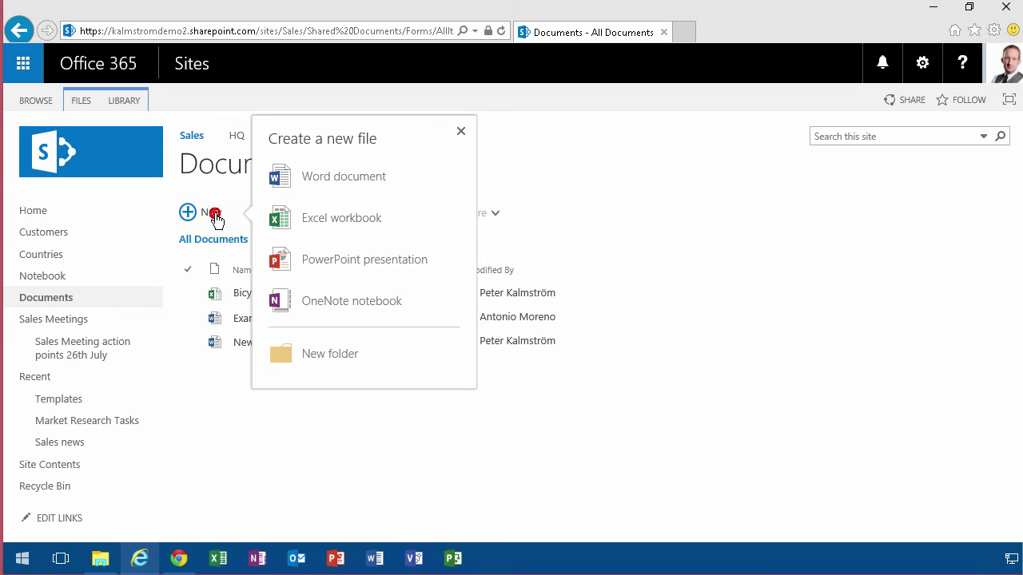
{"action": "left_click", "coordinate": [352, 183]}
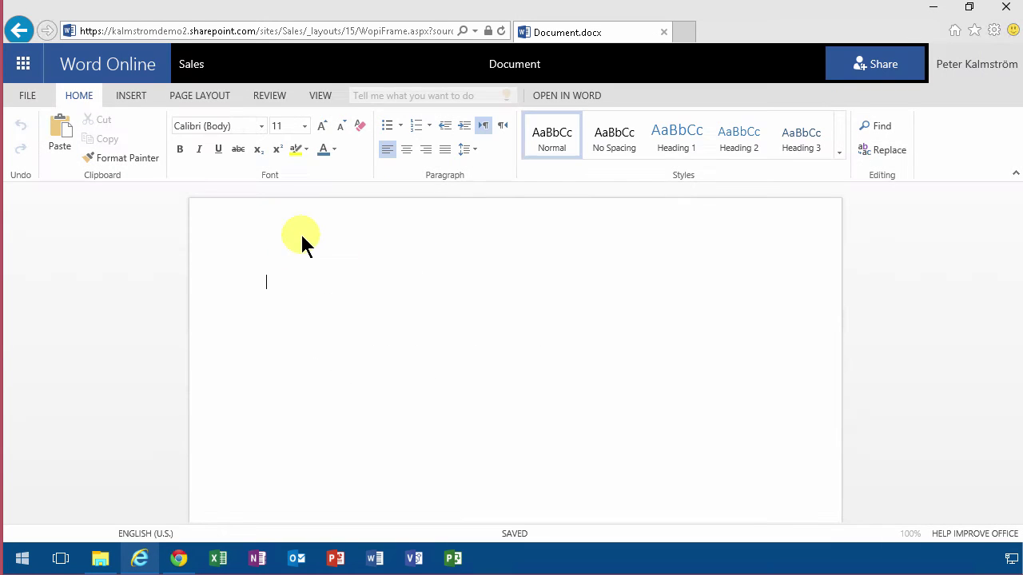
{"action": "left_click", "coordinate": [194, 67]}
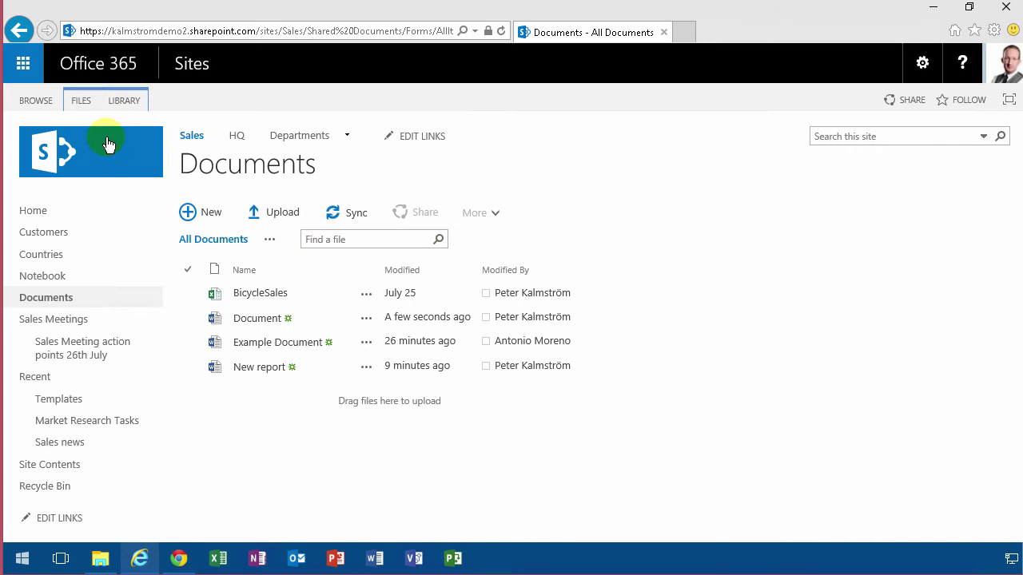
Step: Check the FILES ribbon's new document options, then dismiss them
{"action": "left_click", "coordinate": [82, 101]}
{"action": "left_click", "coordinate": [44, 163]}
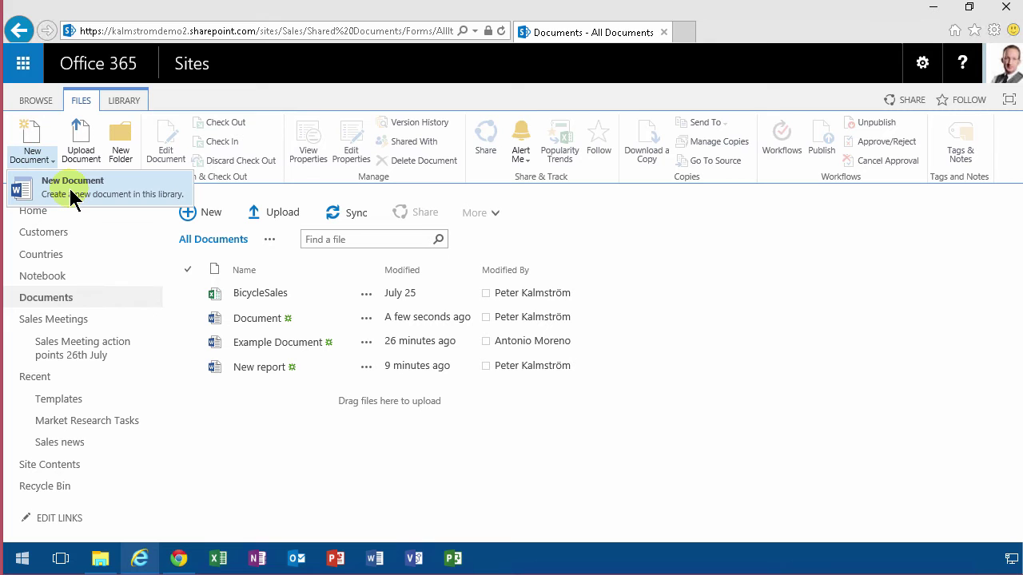
{"action": "left_click", "coordinate": [252, 442]}
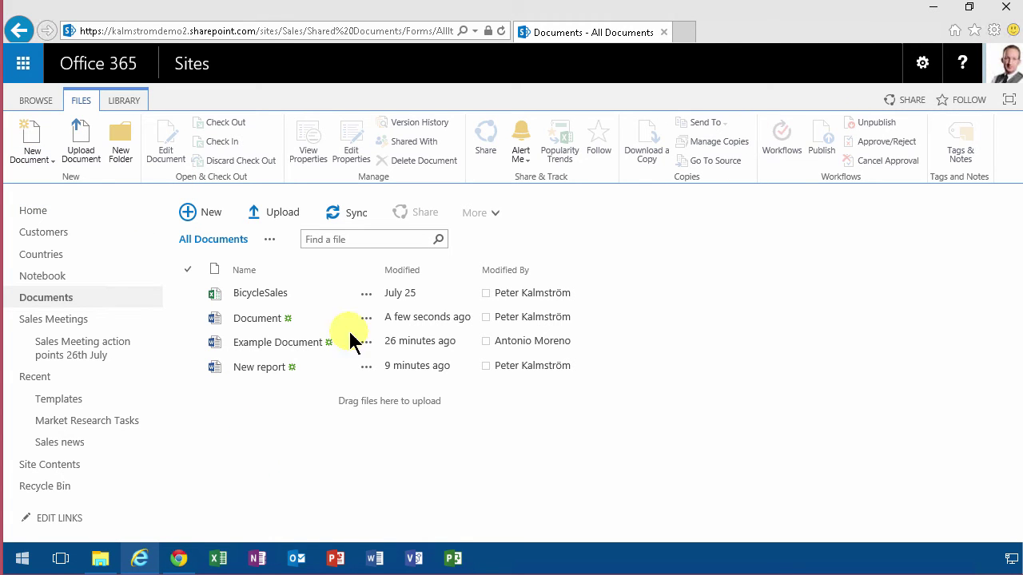
Step: Open the Templates folder in File Explorer and dock it on the right half of the screen
{"action": "left_click", "coordinate": [106, 562]}
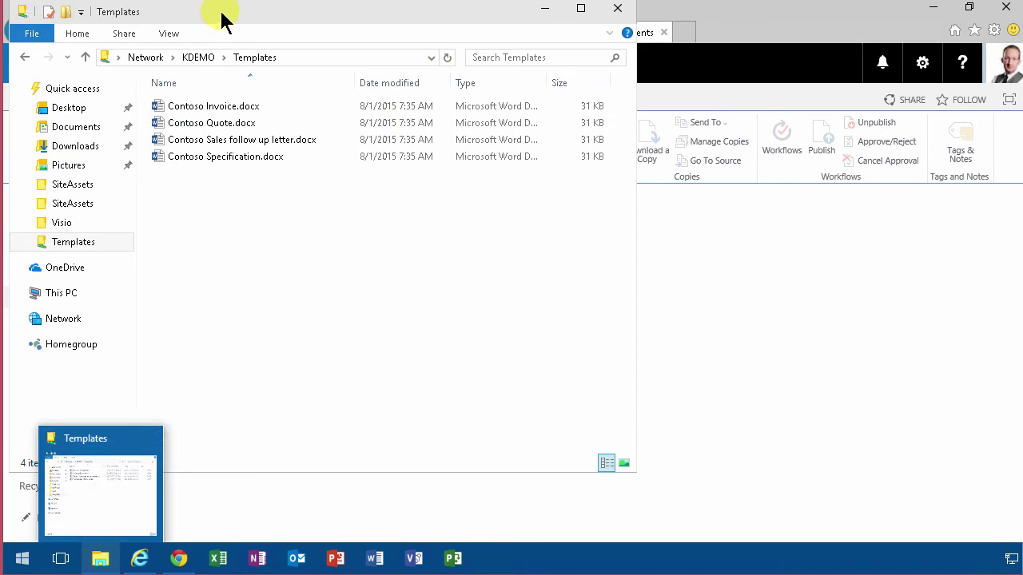
{"action": "left_click_drag", "start_coordinate": [221, 19], "coordinate": [601, 102]}
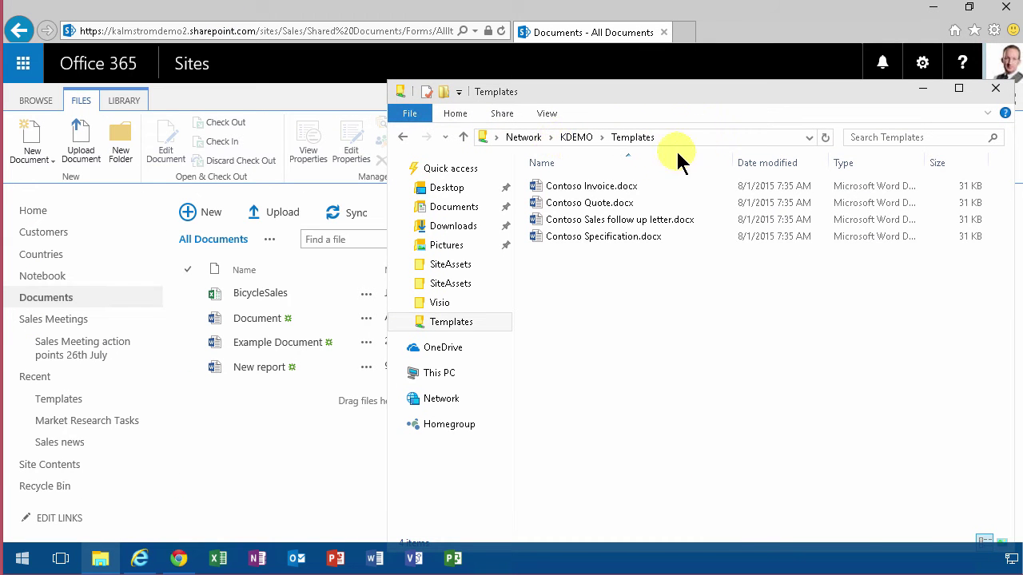
{"action": "left_click", "coordinate": [319, 436]}
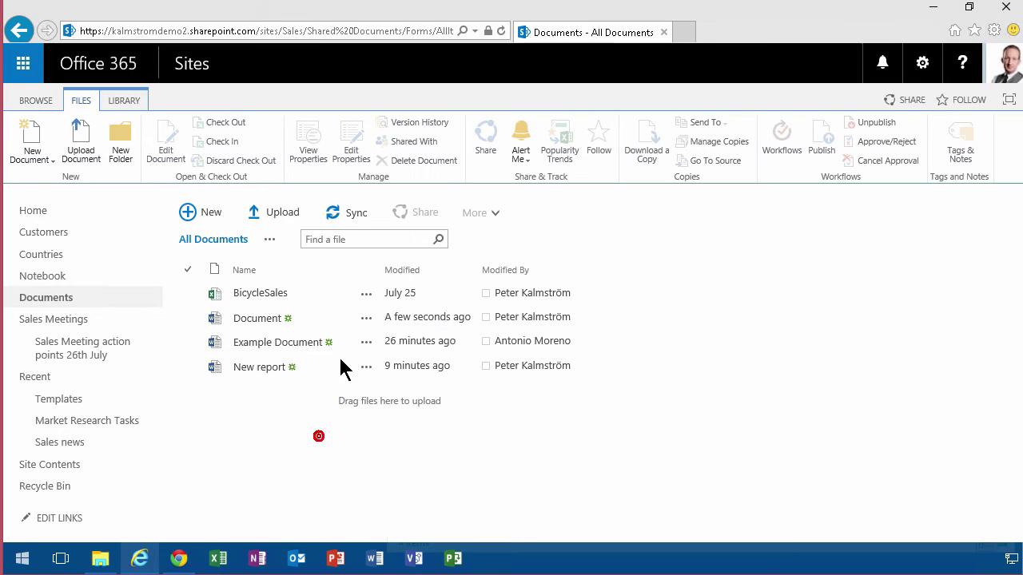
Step: Switch the Documents page to edit mode and add a Media and Content > Content Editor web part
{"action": "left_click", "coordinate": [922, 63]}
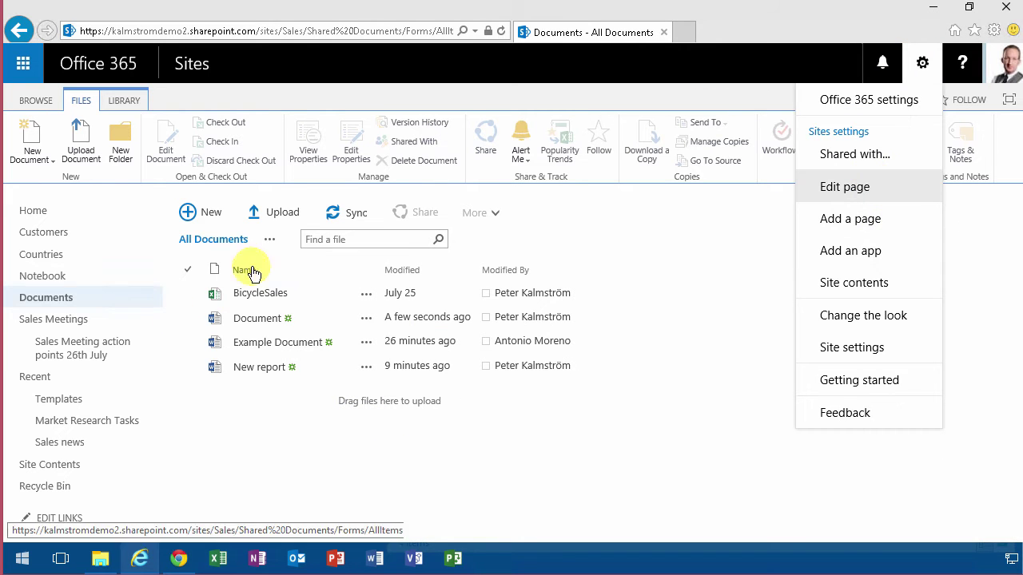
{"action": "left_click", "coordinate": [861, 190]}
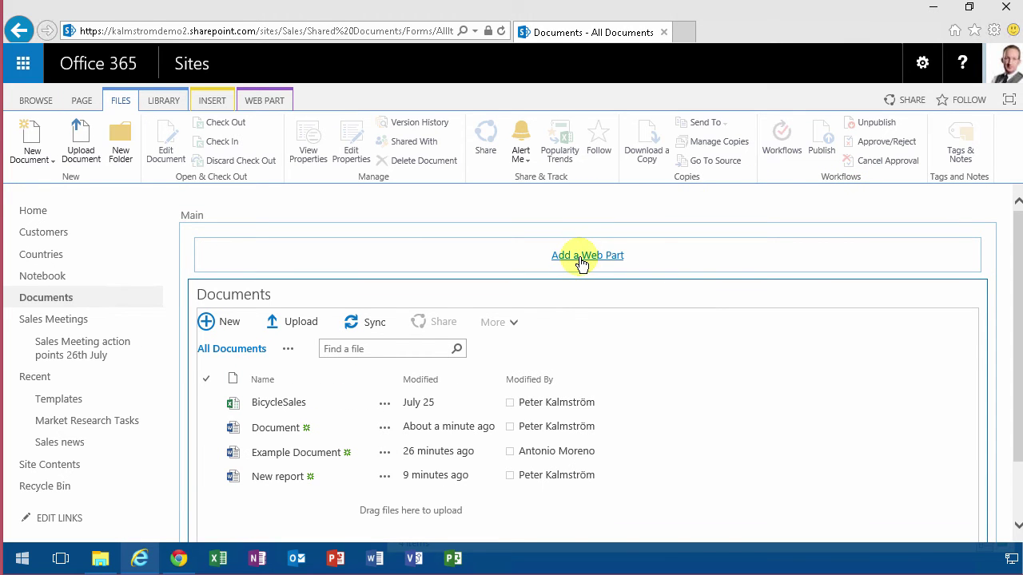
{"action": "left_click", "coordinate": [576, 262]}
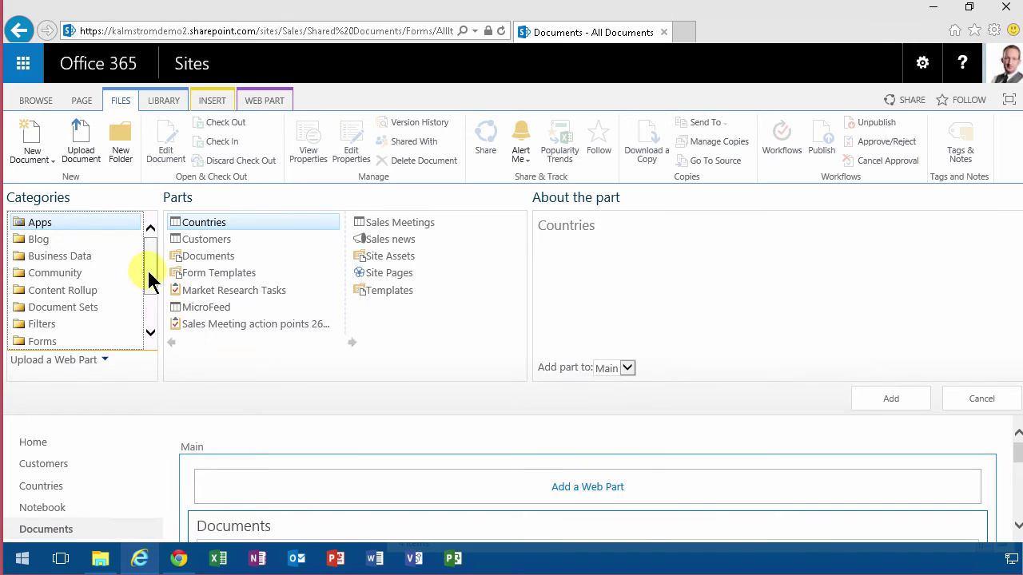
{"action": "scroll", "coordinate": [147, 268], "scroll_direction": "down", "scroll_amount": 3}
{"action": "left_click", "coordinate": [92, 291]}
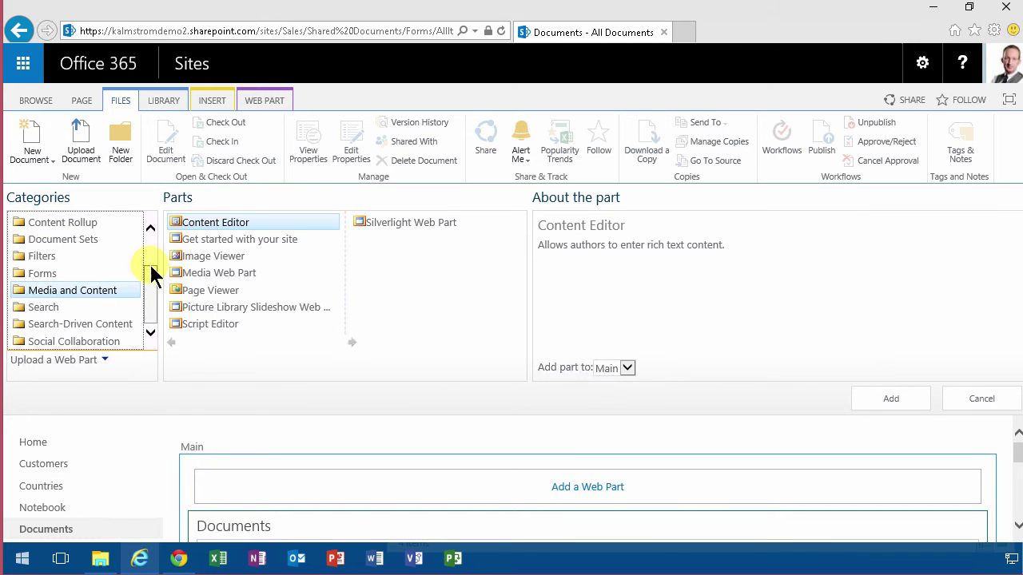
{"action": "left_click", "coordinate": [879, 400]}
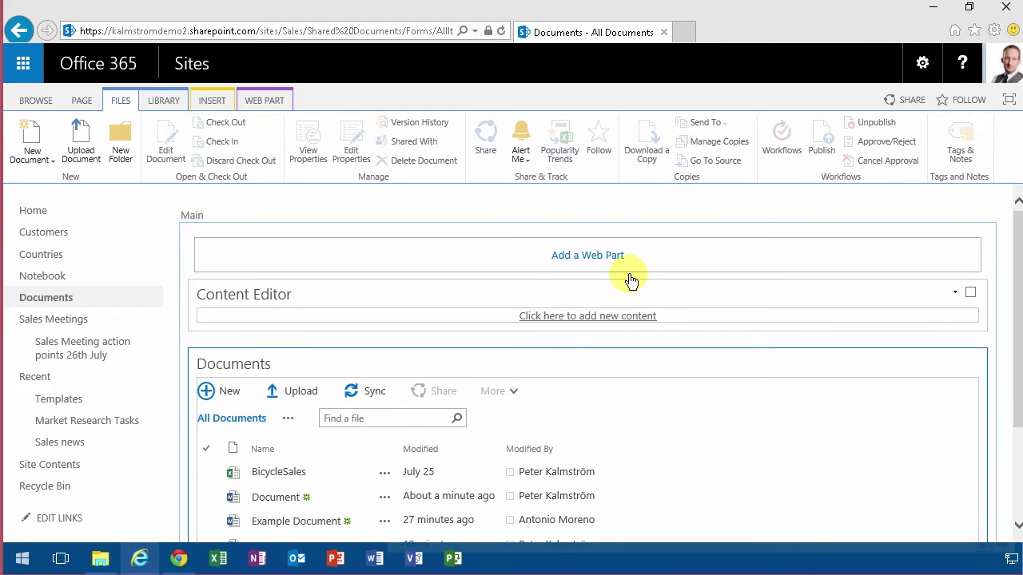
Step: Set the Content Editor web part's Appearance Chrome Type to None and apply it
{"action": "left_click", "coordinate": [955, 293]}
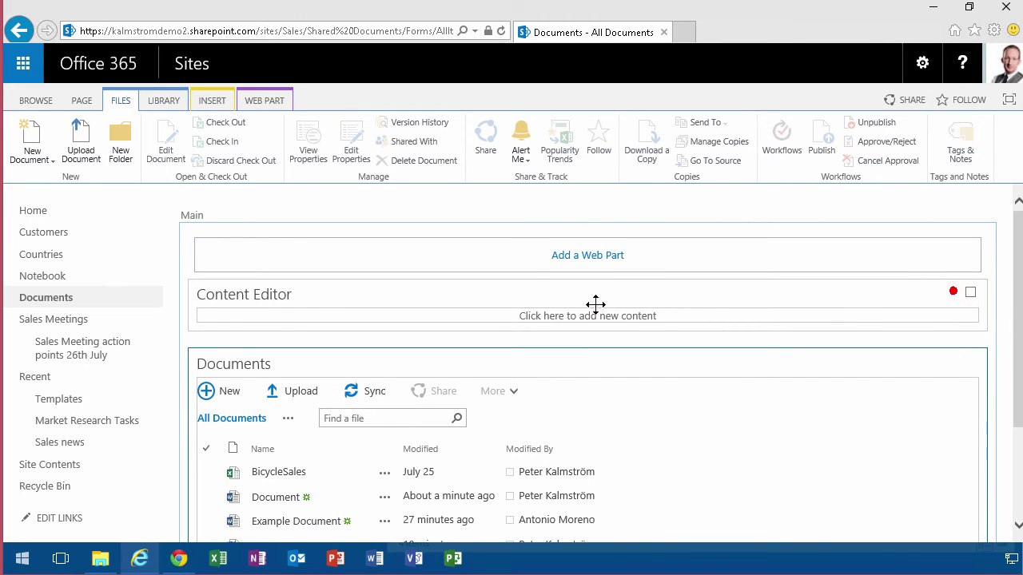
{"action": "left_click", "coordinate": [913, 390]}
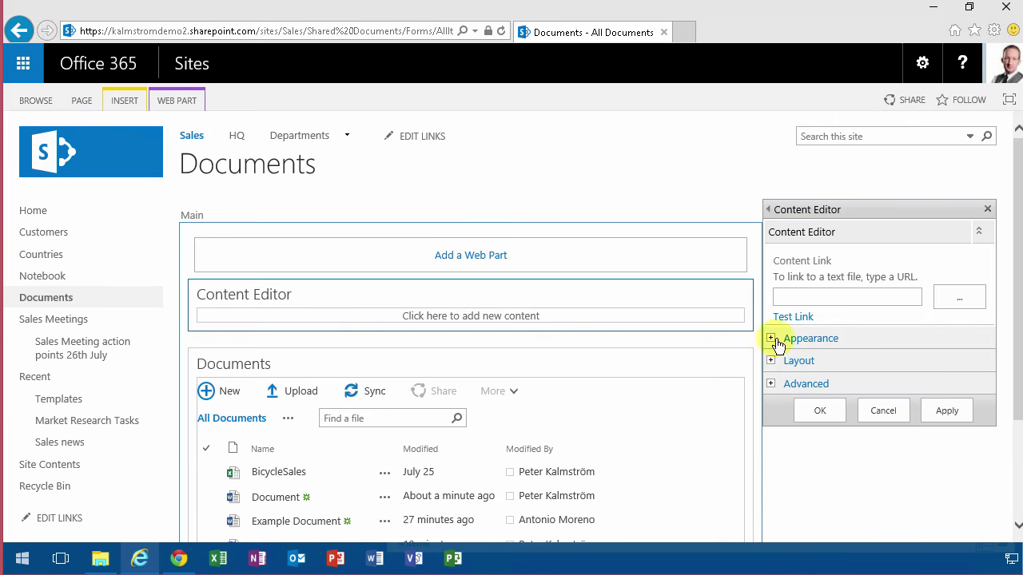
{"action": "left_click", "coordinate": [771, 339]}
{"action": "left_click_drag", "start_coordinate": [1015, 345], "coordinate": [1013, 488]}
{"action": "left_click", "coordinate": [852, 454]}
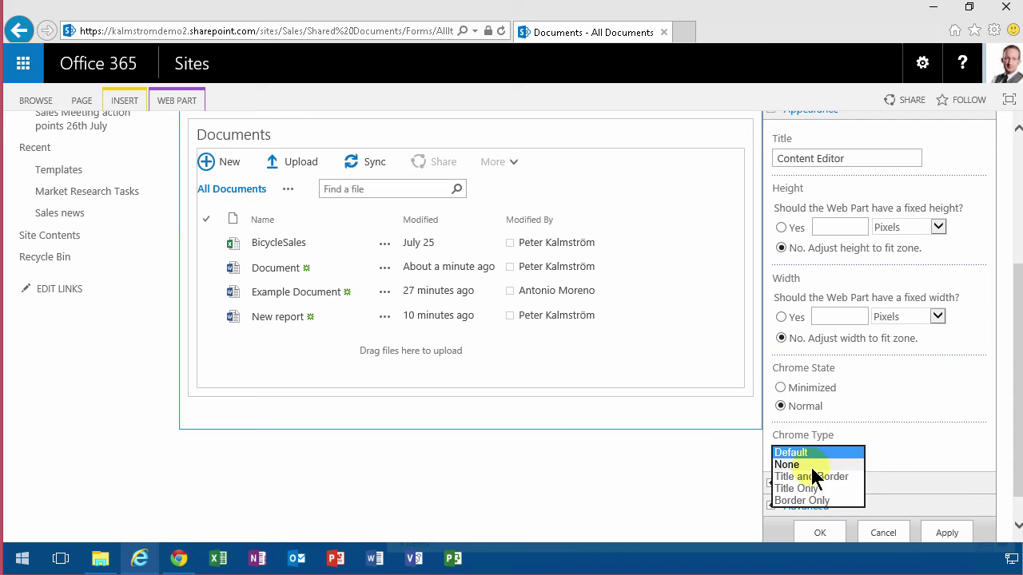
{"action": "left_click", "coordinate": [811, 464]}
{"action": "left_click", "coordinate": [948, 530]}
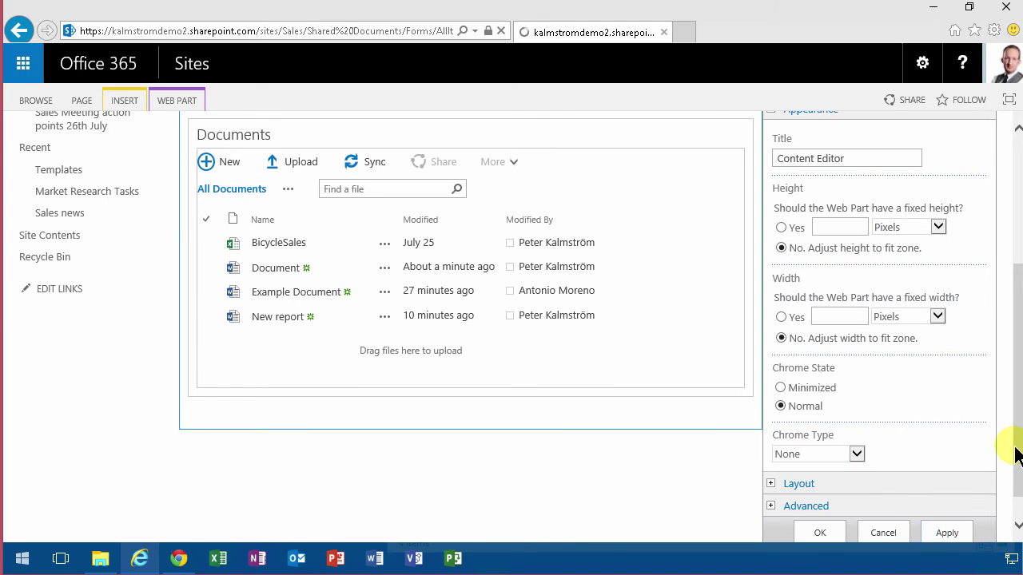
{"action": "left_click_drag", "start_coordinate": [1018, 429], "coordinate": [1017, 261]}
Step: Type 'To use the propert Contoso templates:' then numbered item 1 'Open this link', and select it
{"action": "left_click", "coordinate": [472, 316]}
{"action": "type", "text": "To"}
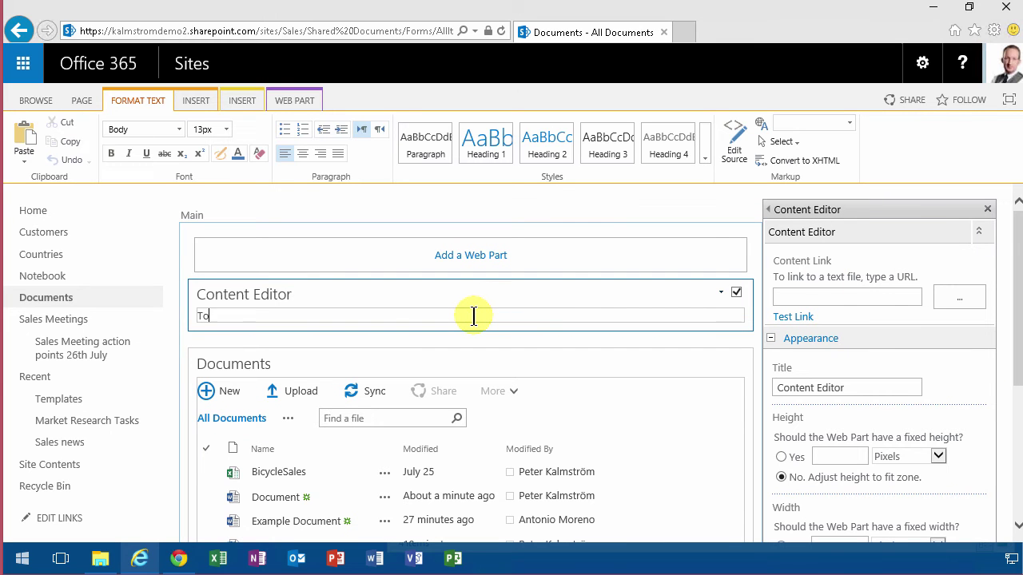
{"action": "type", "text": " use the propert Cont"}
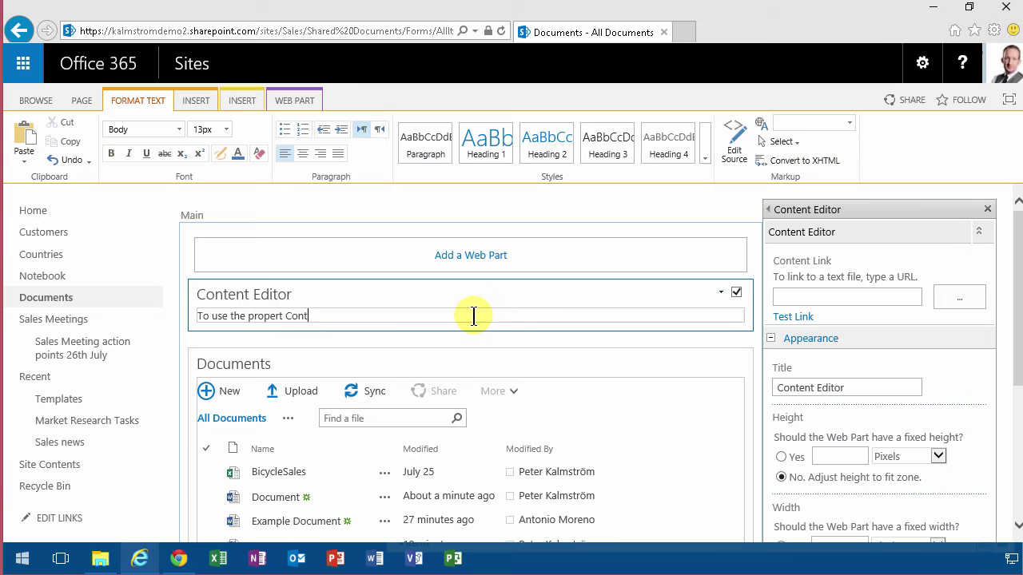
{"action": "type", "text": "oso templates:"}
{"action": "key", "text": "Return"}
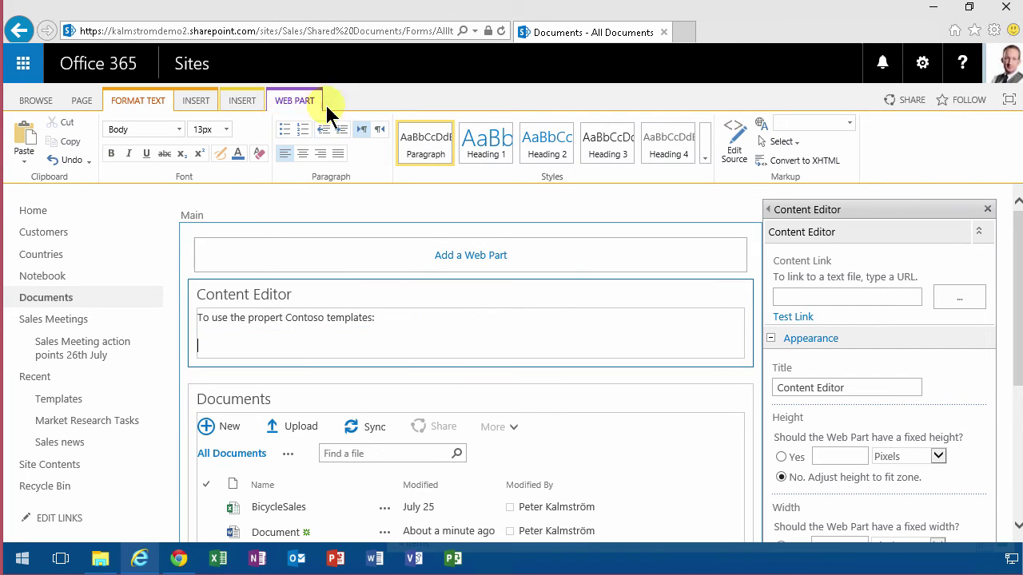
{"action": "left_click", "coordinate": [302, 132]}
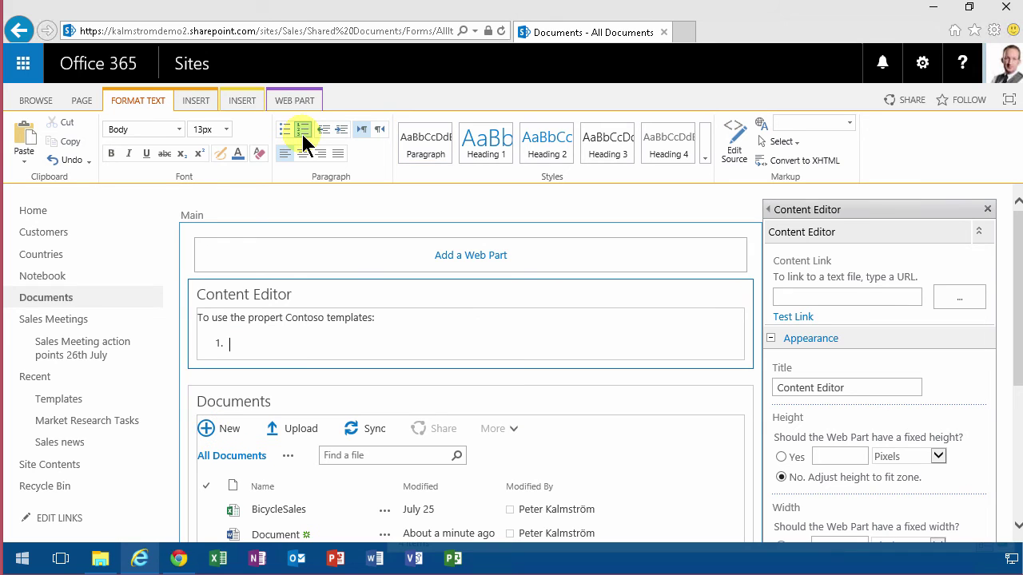
{"action": "type", "text": "Open this link"}
{"action": "key", "text": "shift+Home"}
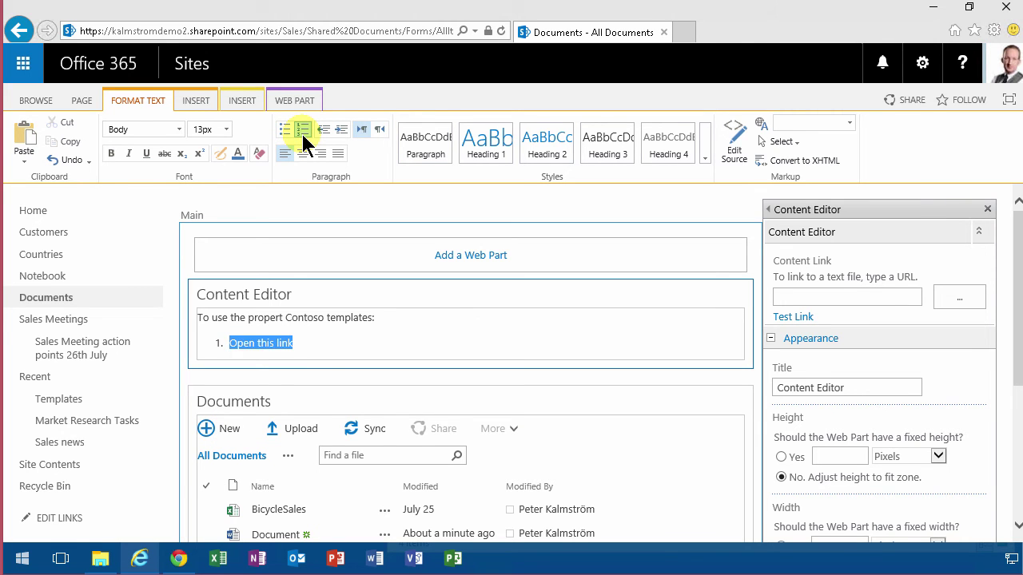
Step: Link 'Open this link' to file://\\KDEMO\Templates using the path copied from the Templates folder
{"action": "left_click", "coordinate": [197, 99]}
{"action": "left_click", "coordinate": [147, 144]}
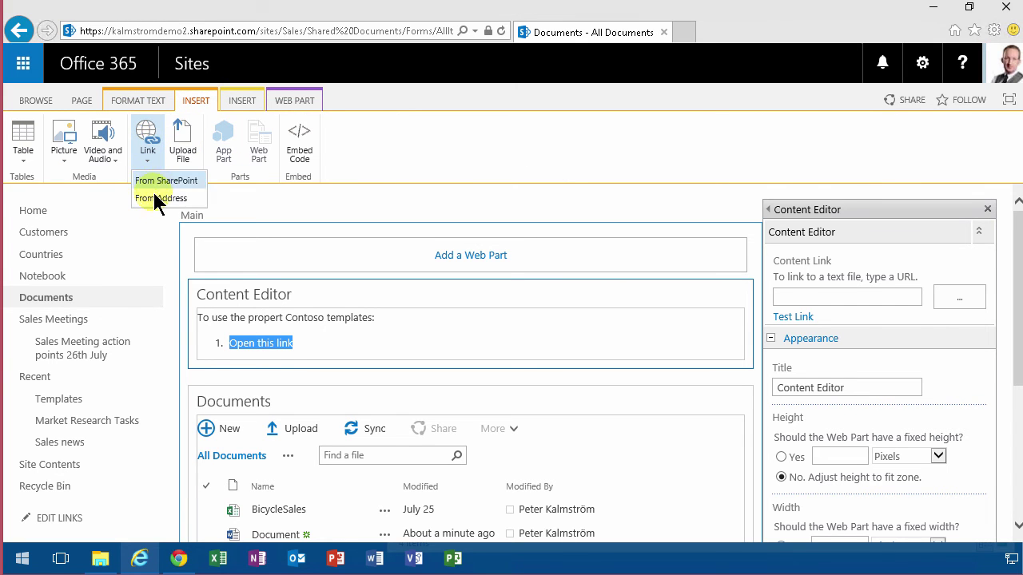
{"action": "left_click", "coordinate": [157, 198]}
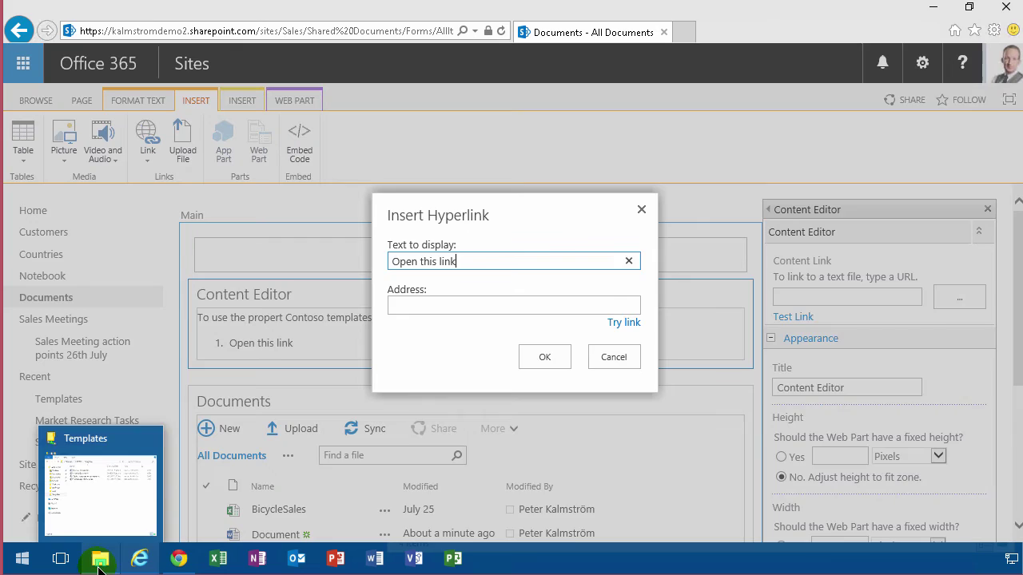
{"action": "left_click", "coordinate": [99, 560]}
{"action": "left_click", "coordinate": [696, 138]}
{"action": "key", "text": "ctrl+c"}
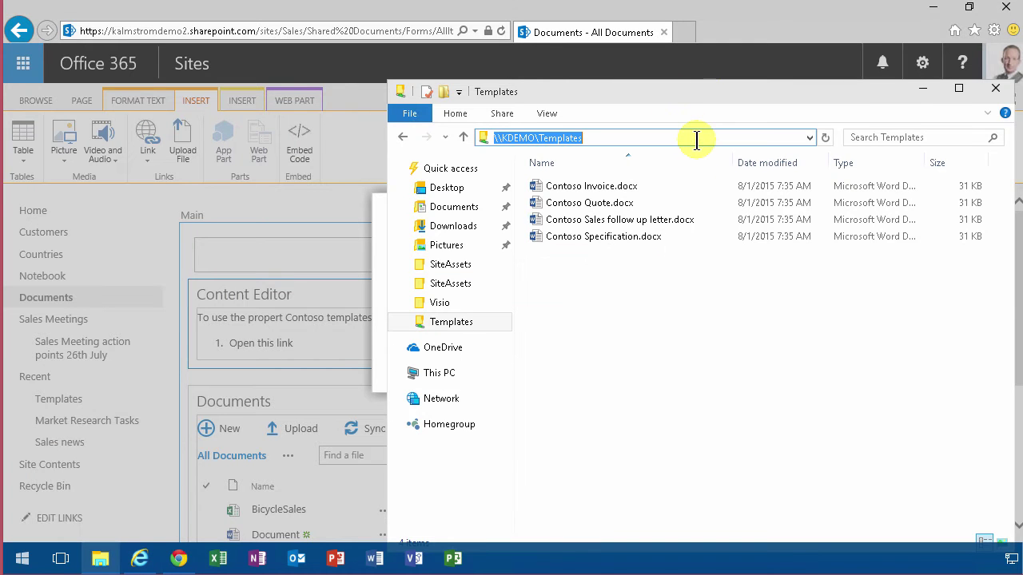
{"action": "left_click", "coordinate": [378, 333]}
{"action": "left_click", "coordinate": [447, 298]}
{"action": "key", "text": "ctrl+v"}
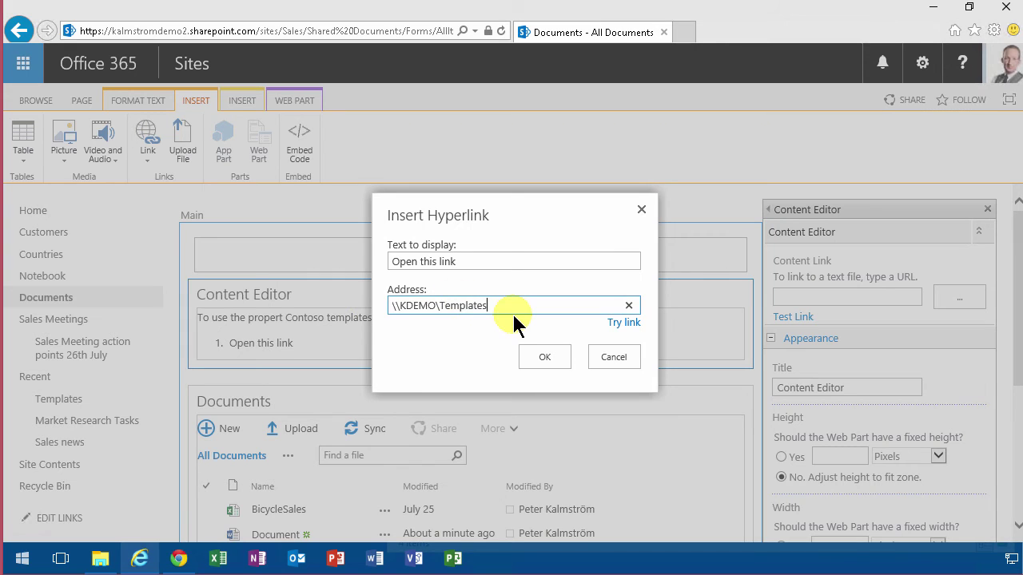
{"action": "type", "text": "file:"}
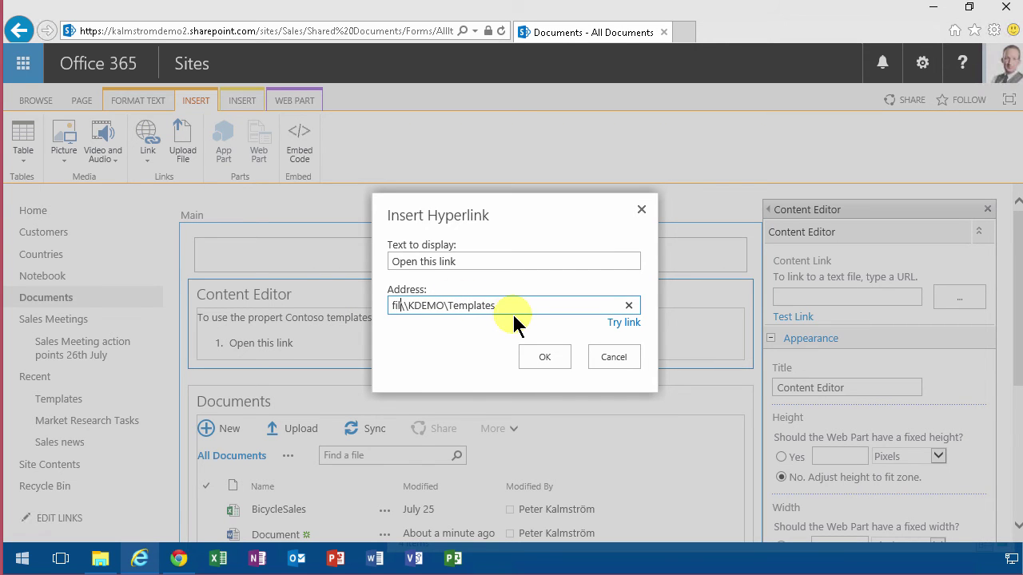
{"action": "type", "text": "//"}
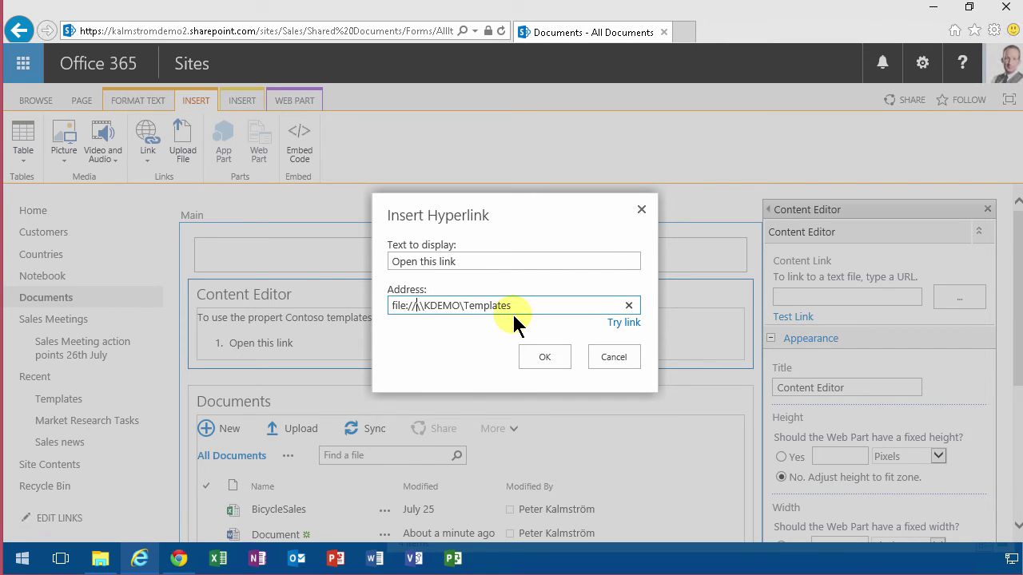
{"action": "left_click", "coordinate": [545, 358]}
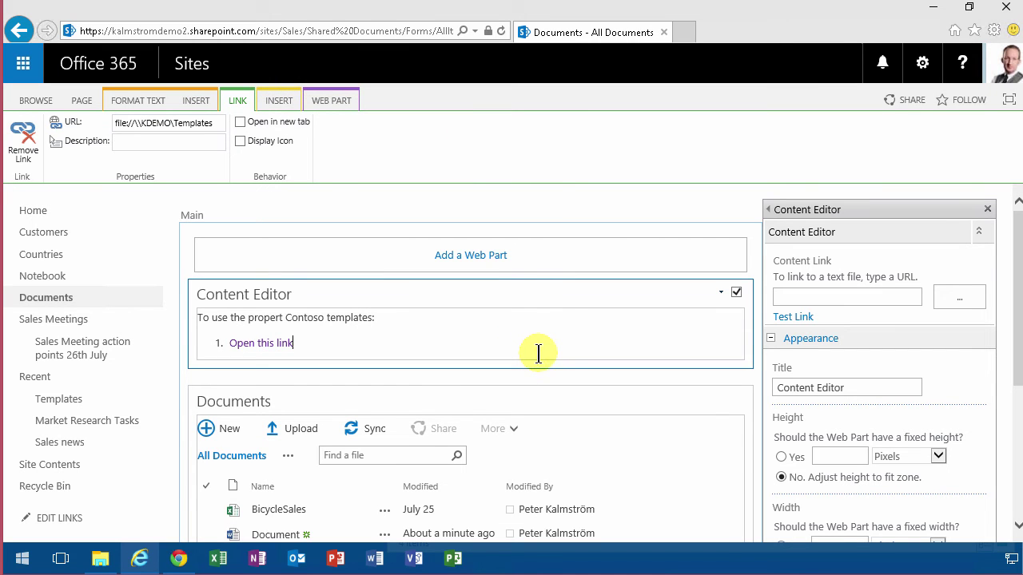
Step: Add numbered steps for drag-and-drop, edit the document and rename the file, then save the page
{"action": "key", "text": "Return"}
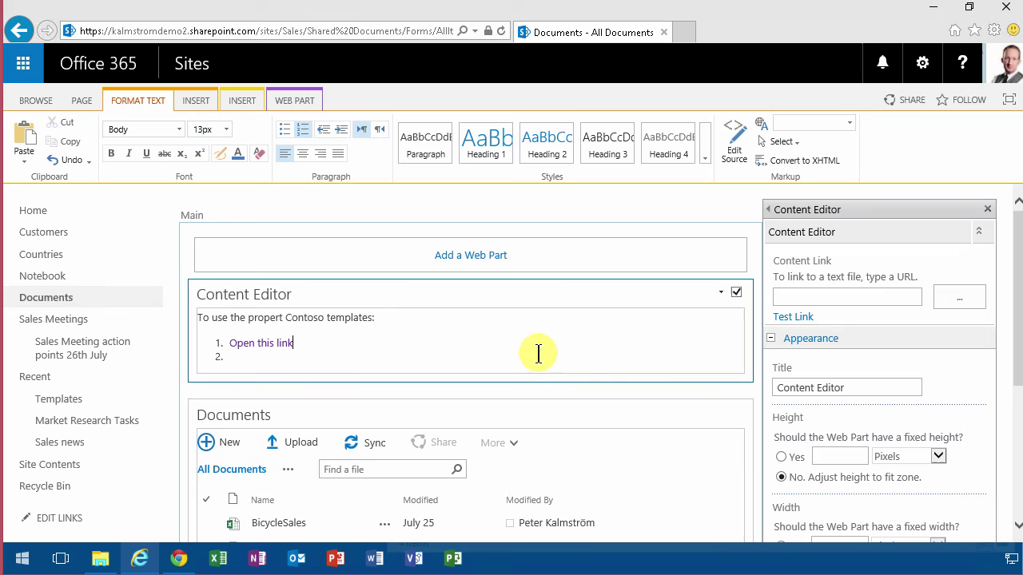
{"action": "left_click", "coordinate": [259, 359]}
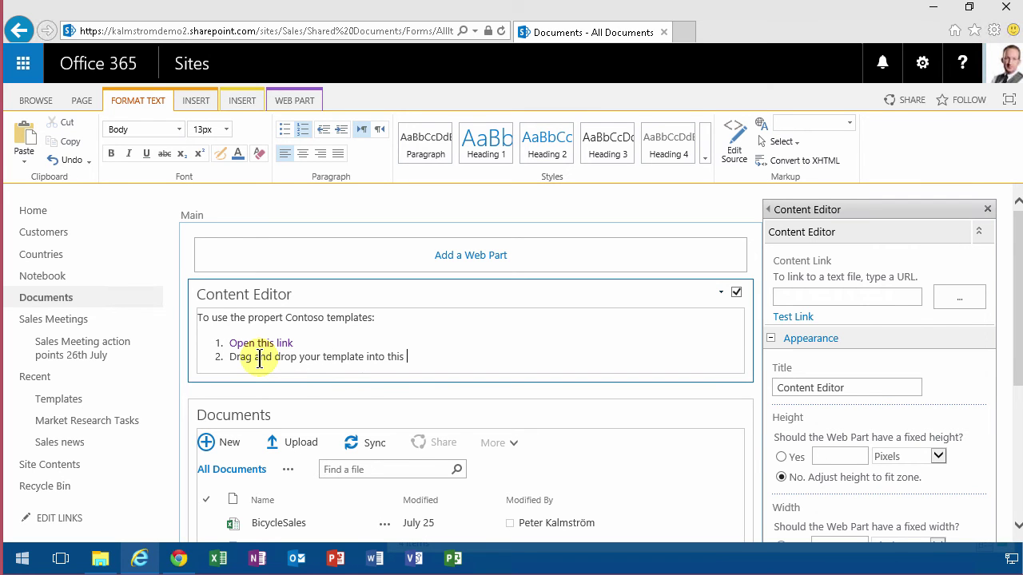
{"action": "key", "text": "Return"}
{"action": "type", "text": "Edit the document"}
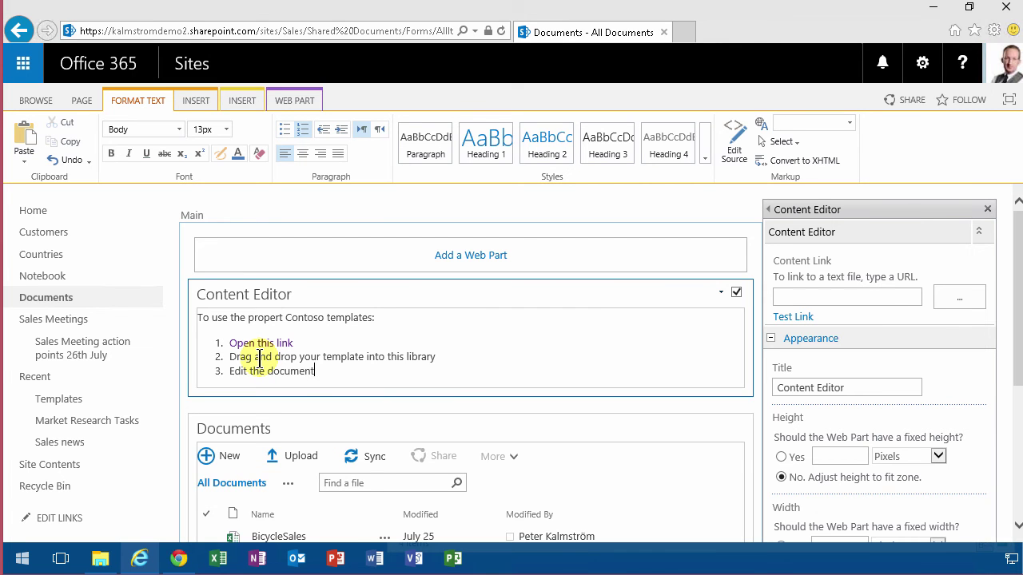
{"action": "key", "text": "Return"}
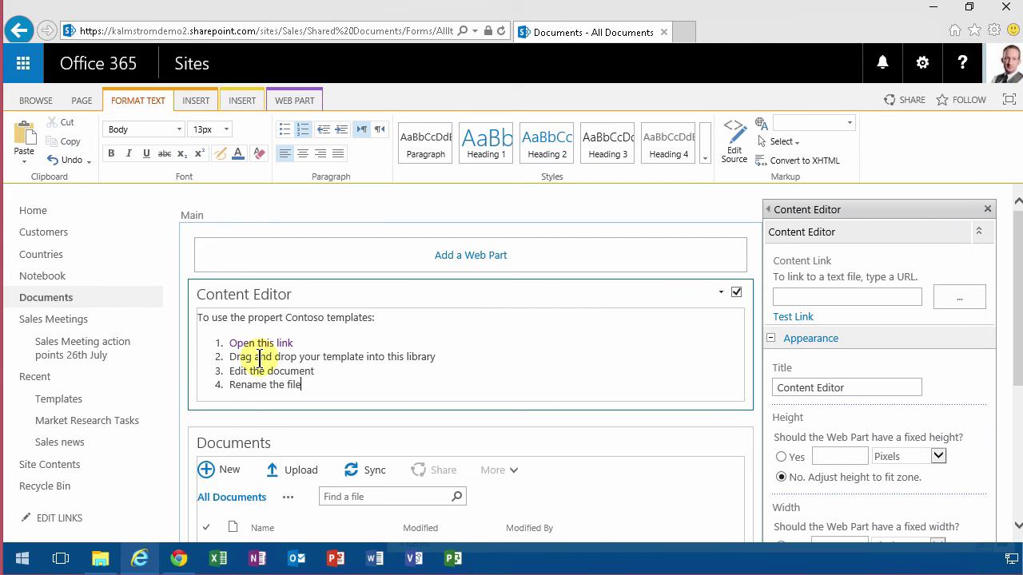
{"action": "left_click", "coordinate": [84, 102]}
{"action": "left_click", "coordinate": [34, 146]}
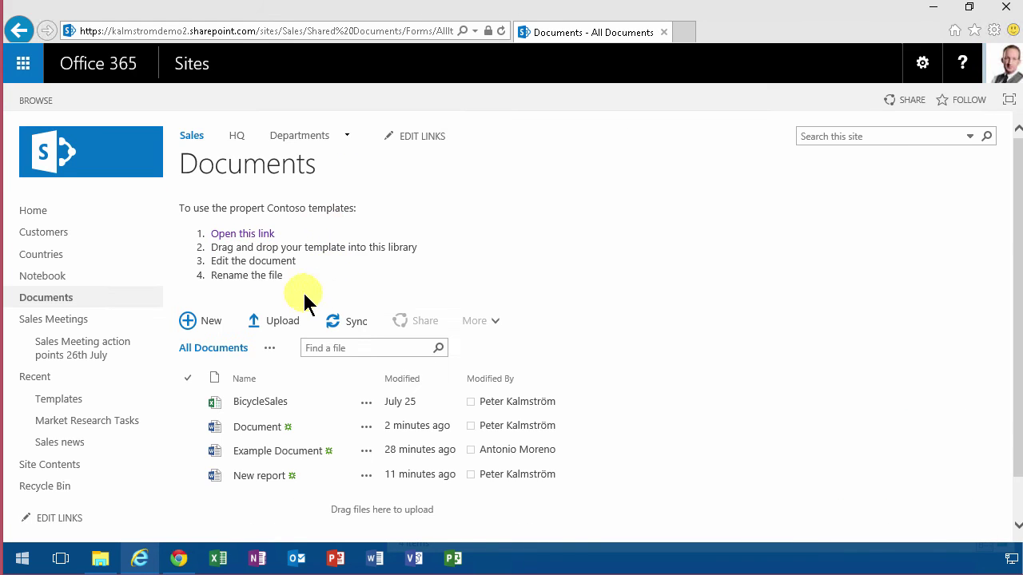
Step: Open the KDEMO Templates share in File Explorer through the 'Open this link' instruction
{"action": "left_click", "coordinate": [244, 234]}
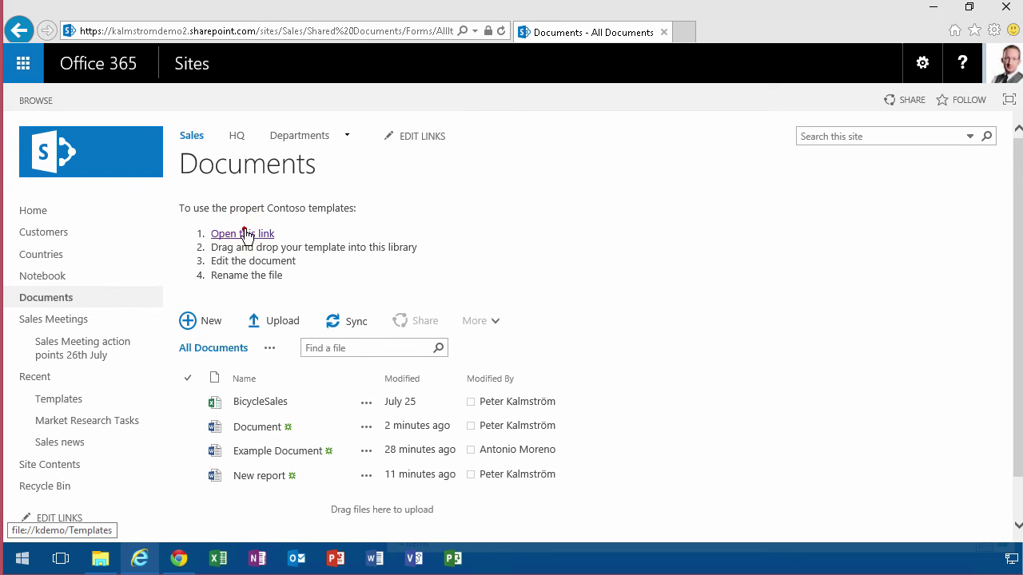
{"action": "mouse_move", "coordinate": [106, 562]}
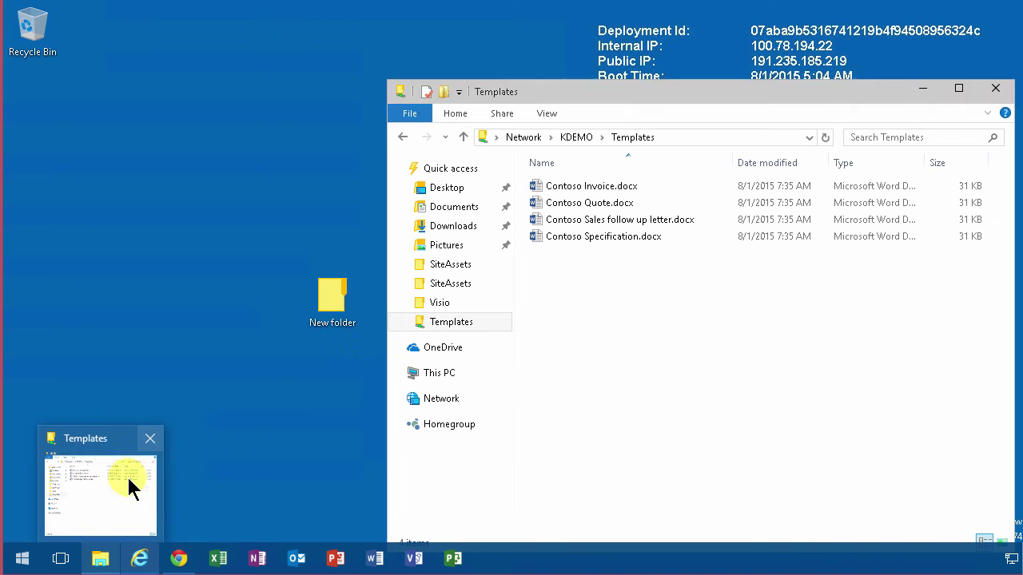
{"action": "left_click", "coordinate": [128, 482]}
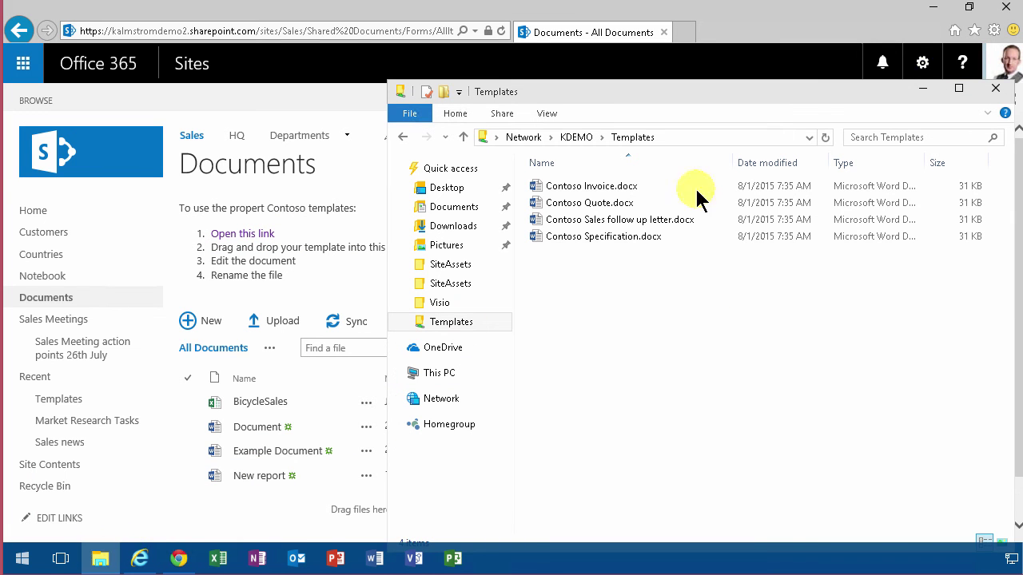
{"action": "left_click", "coordinate": [314, 288]}
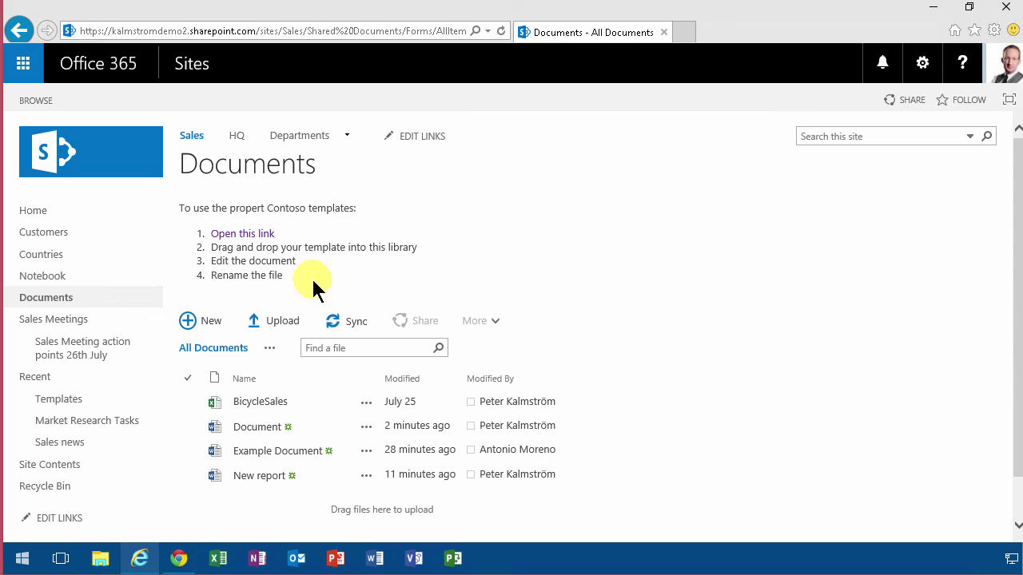
{"action": "left_click", "coordinate": [243, 233]}
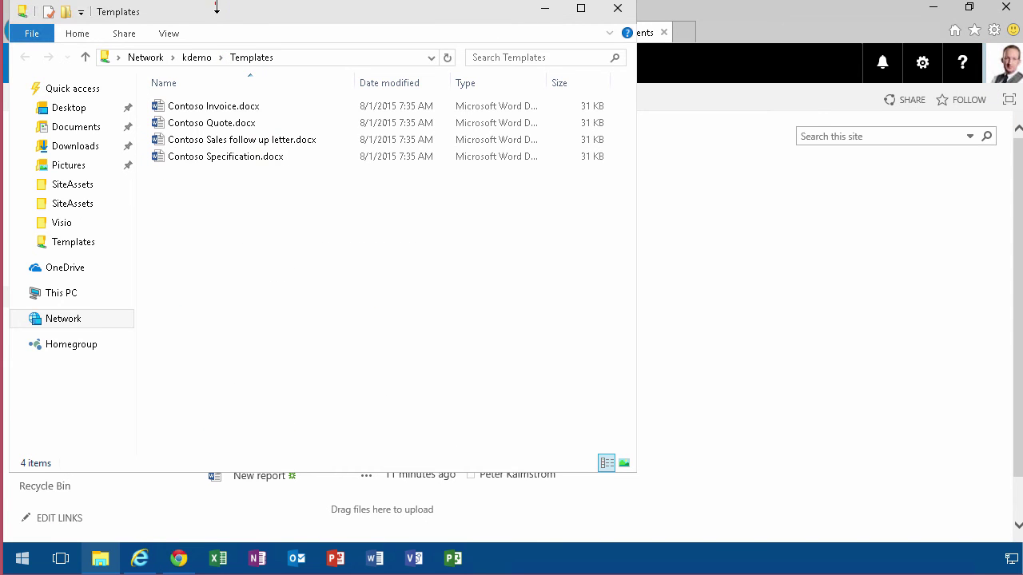
Step: Drag Contoso Sales follow up letter.docx from the Templates window into the Documents library
{"action": "left_click_drag", "start_coordinate": [434, 8], "coordinate": [867, 56]}
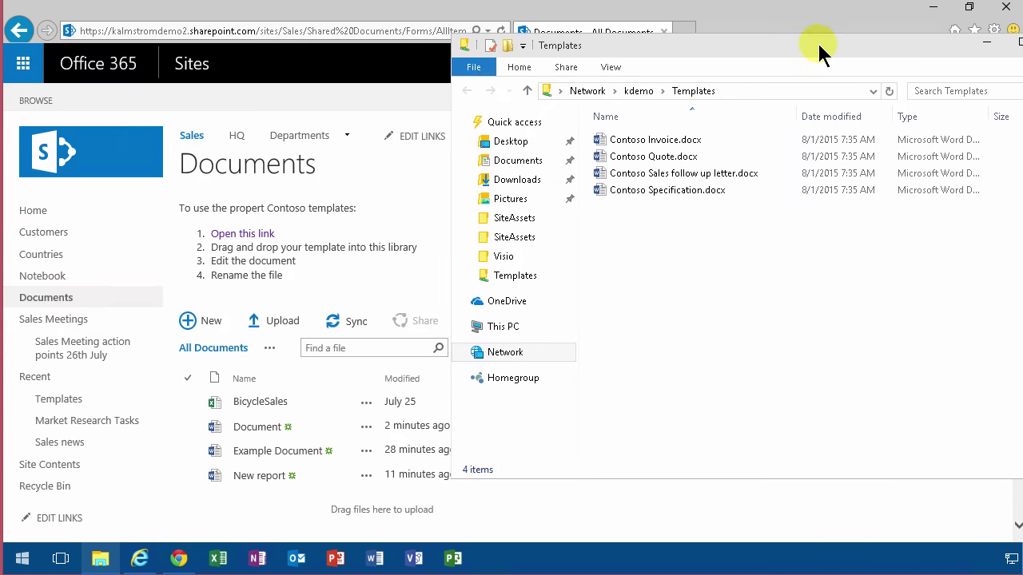
{"action": "left_click", "coordinate": [644, 142]}
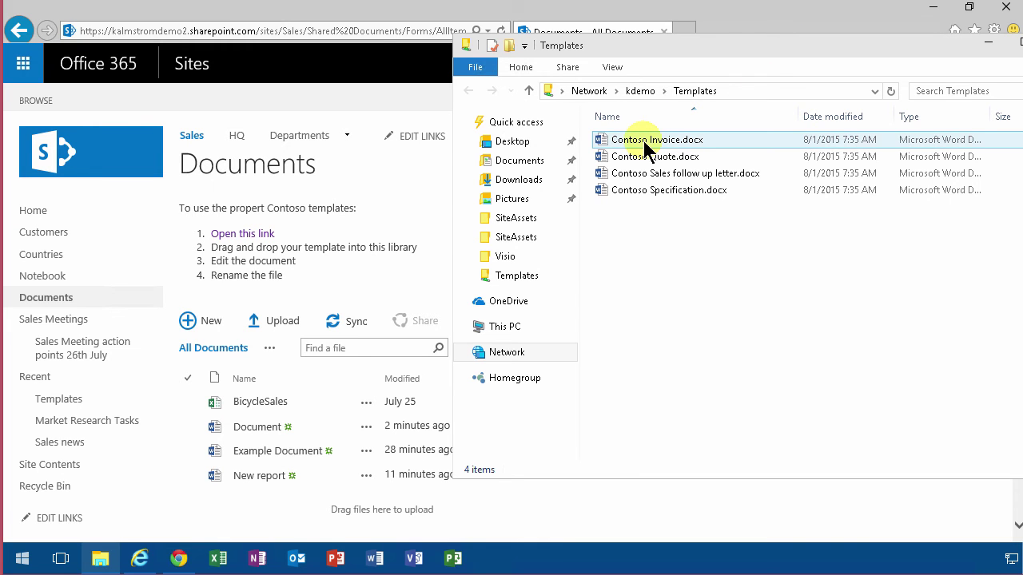
{"action": "left_click_drag", "start_coordinate": [658, 172], "coordinate": [259, 497]}
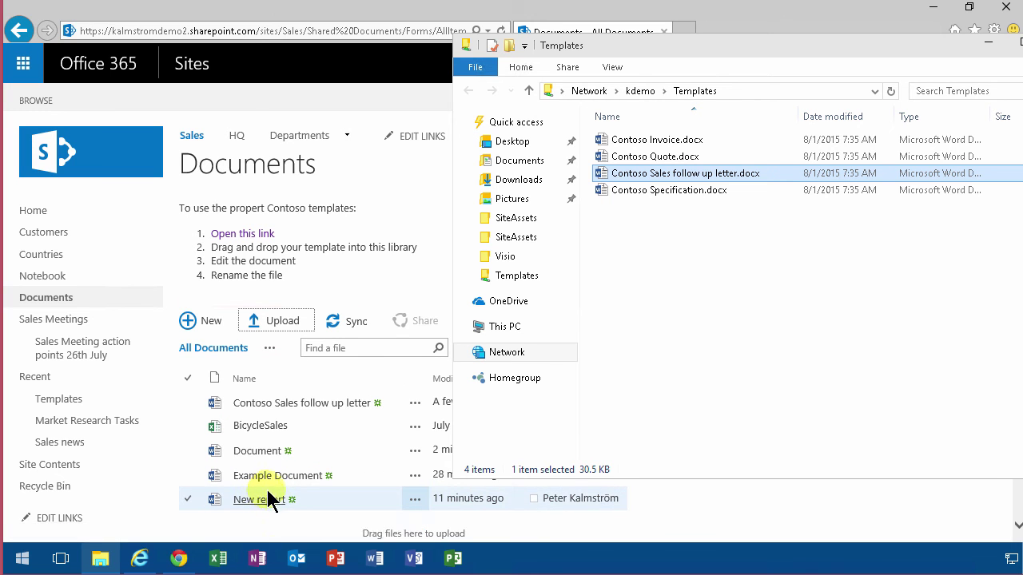
Step: Open the copied follow-up letter in Word Online for editing
{"action": "left_click", "coordinate": [302, 404]}
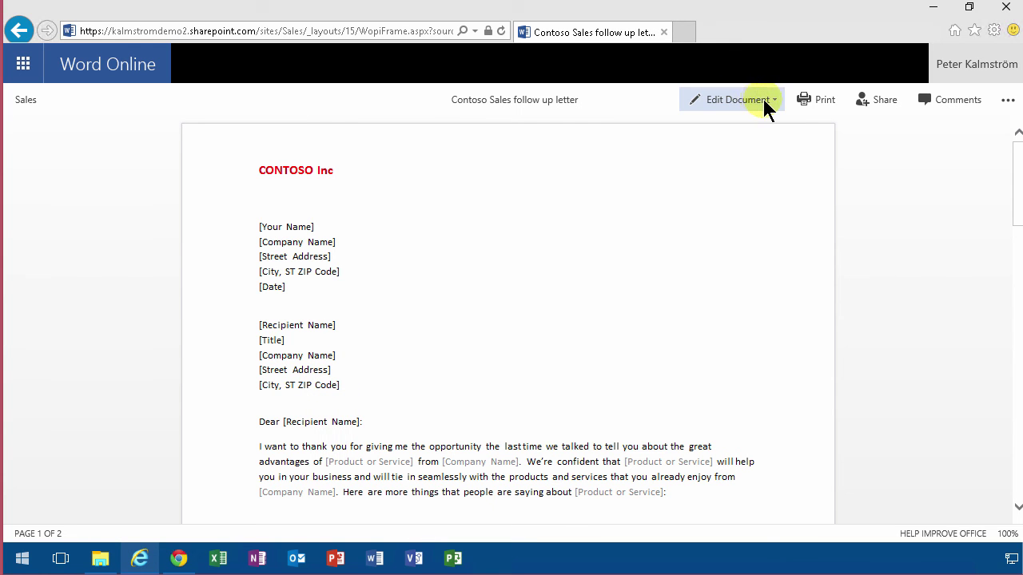
{"action": "left_click", "coordinate": [770, 101]}
{"action": "left_click", "coordinate": [754, 176]}
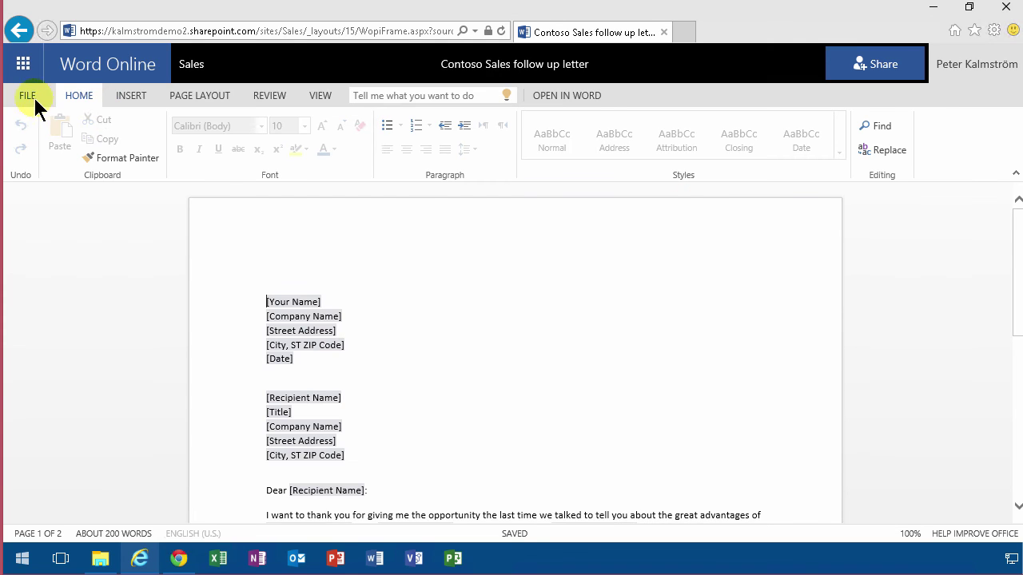
Step: Rename the document to 'Follow up with IKEA' through File > Save As
{"action": "left_click", "coordinate": [31, 96]}
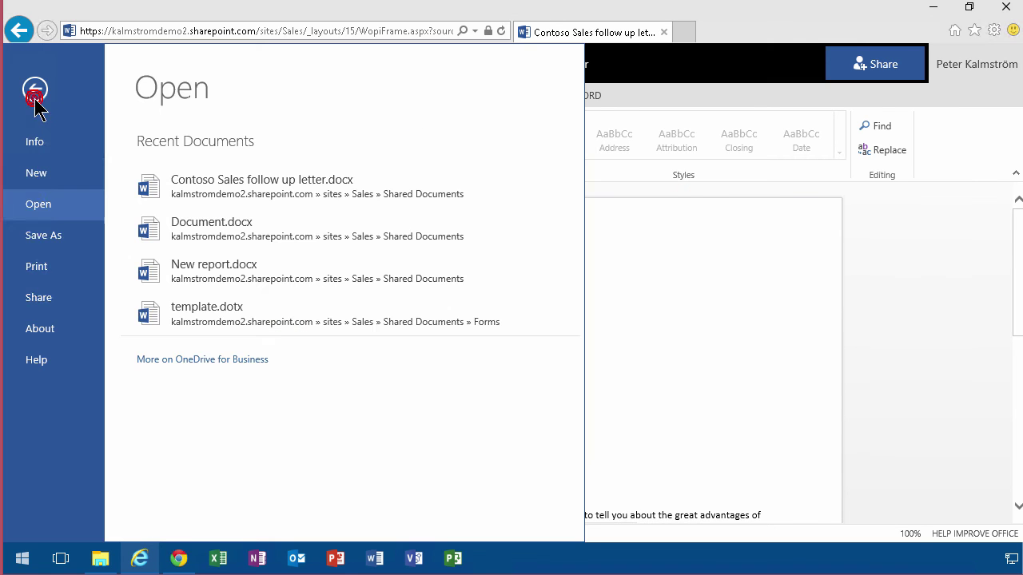
{"action": "left_click", "coordinate": [49, 242]}
{"action": "left_click", "coordinate": [157, 164]}
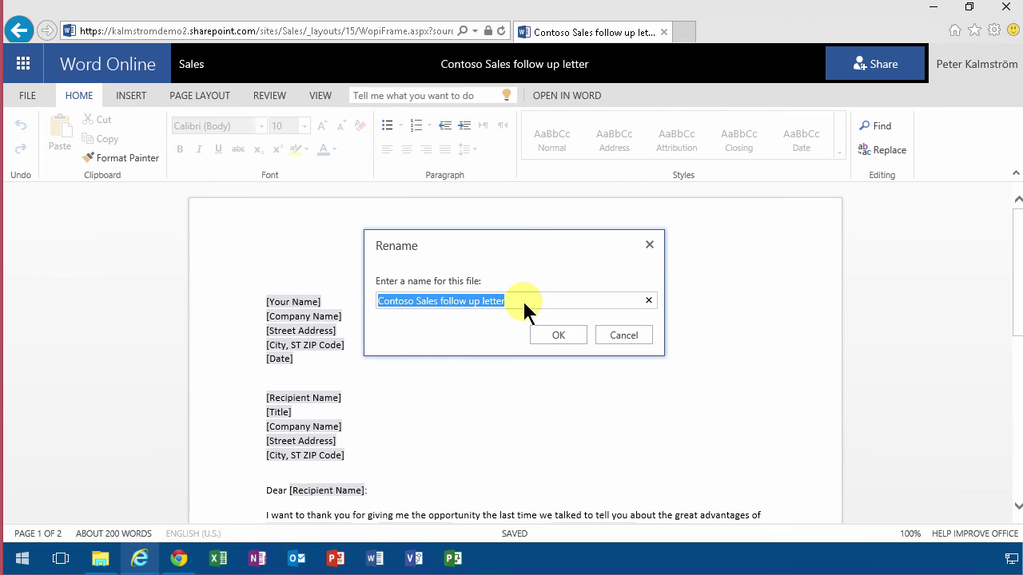
{"action": "type", "text": "Follow up with IKEA"}
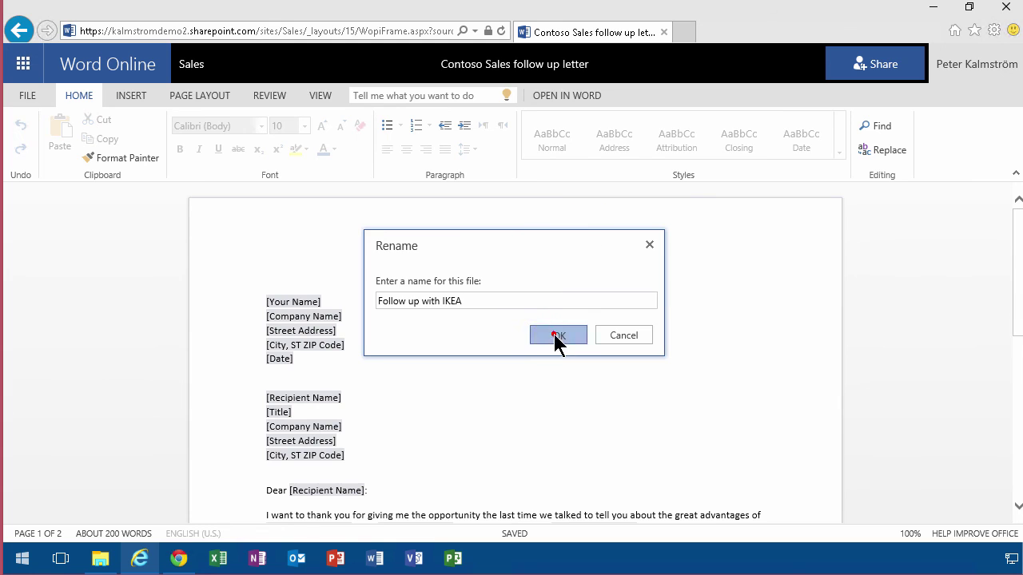
{"action": "left_click", "coordinate": [556, 339]}
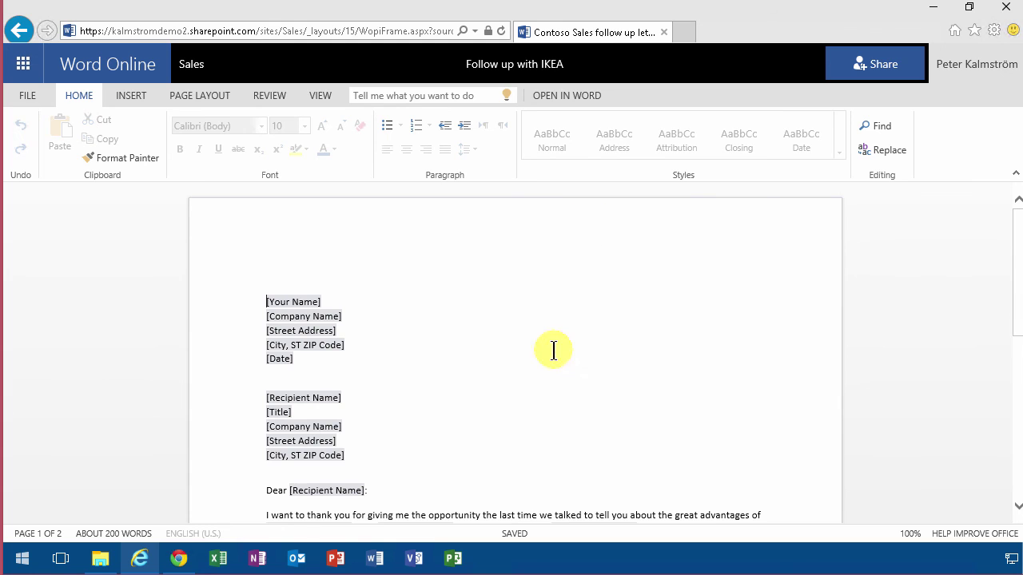
Step: Leave the Follow up with IKEA letter and go back to the Sales Documents library
{"action": "left_click", "coordinate": [270, 316]}
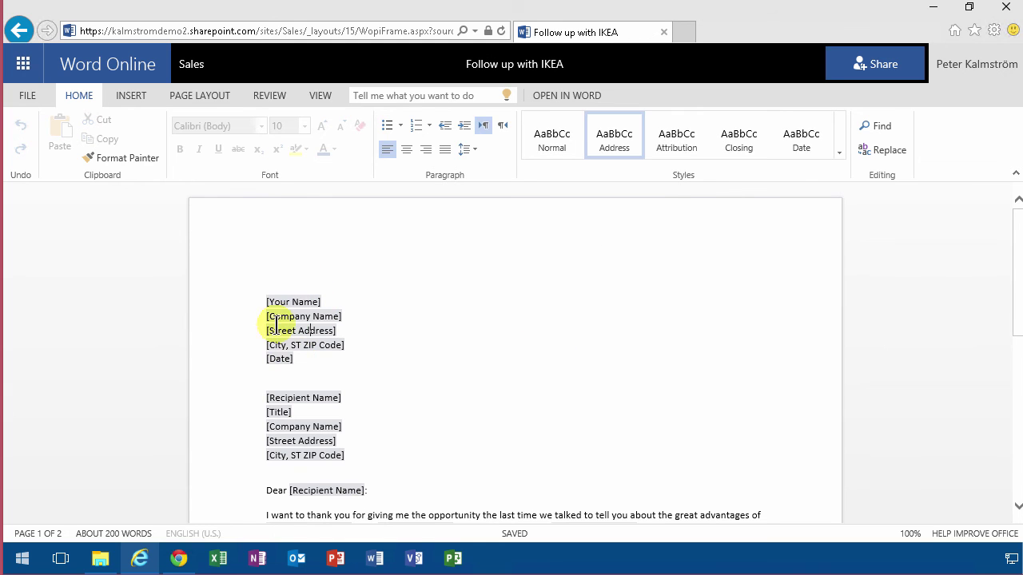
{"action": "left_click", "coordinate": [193, 68]}
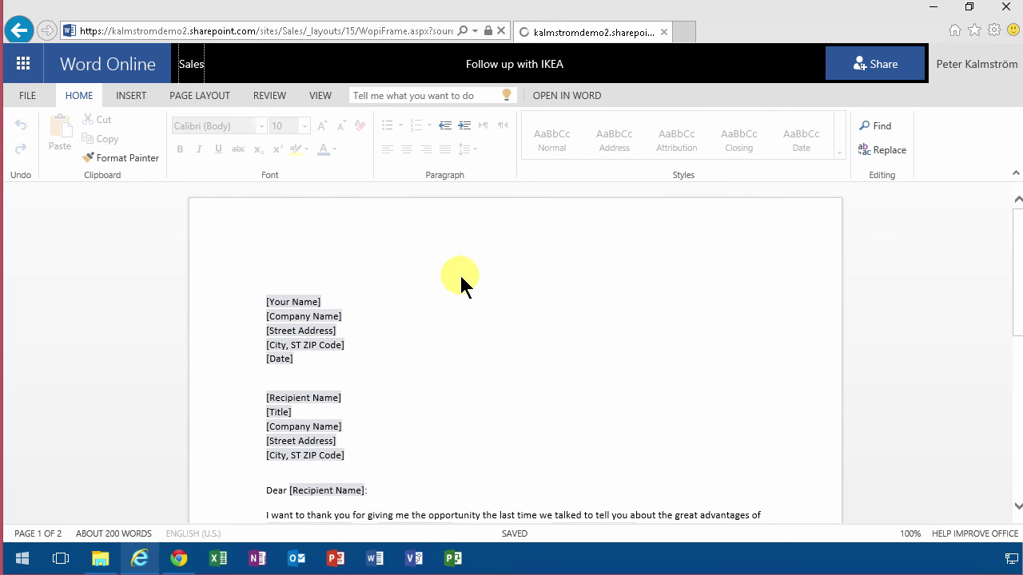